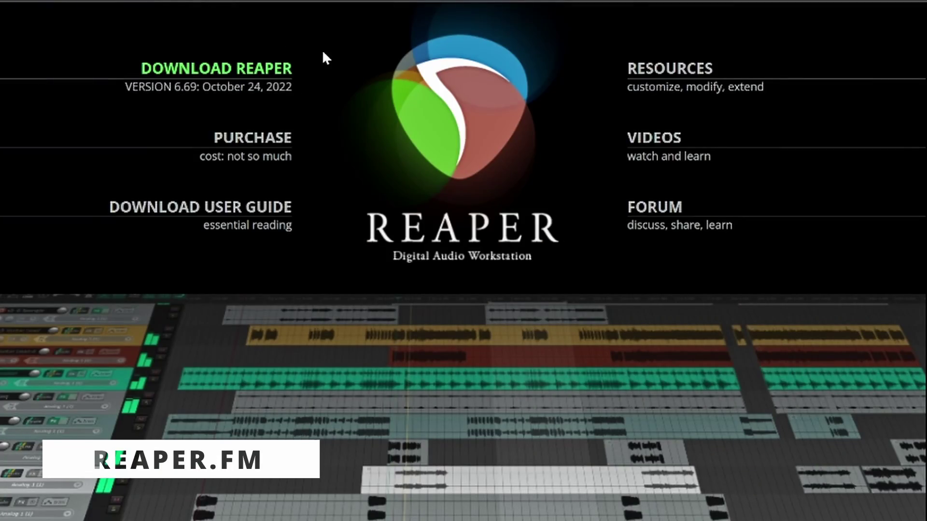
Step: Open REAPER's download page on reaper.fm, scroll it, and show the Resources dropdown list
left_click(247, 80)
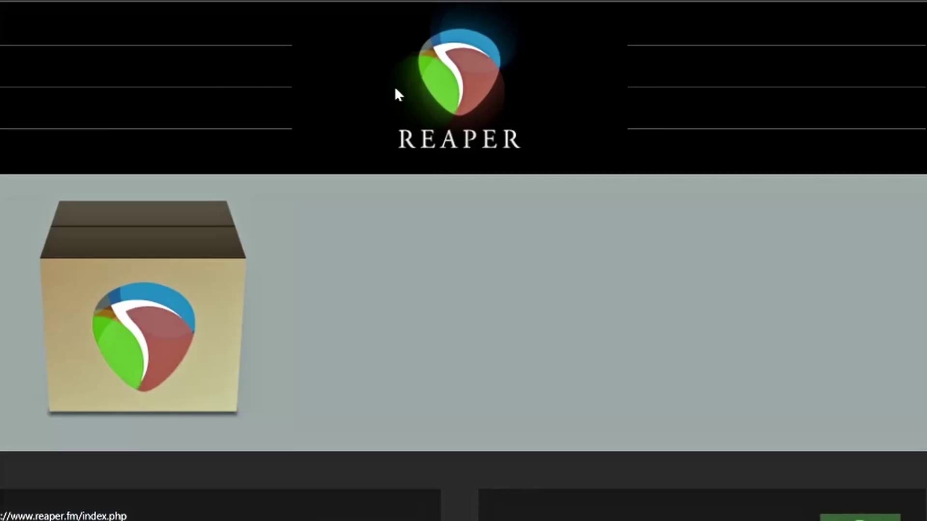
scroll(384, 118, "down", 3)
scroll(378, 121, "down", 4)
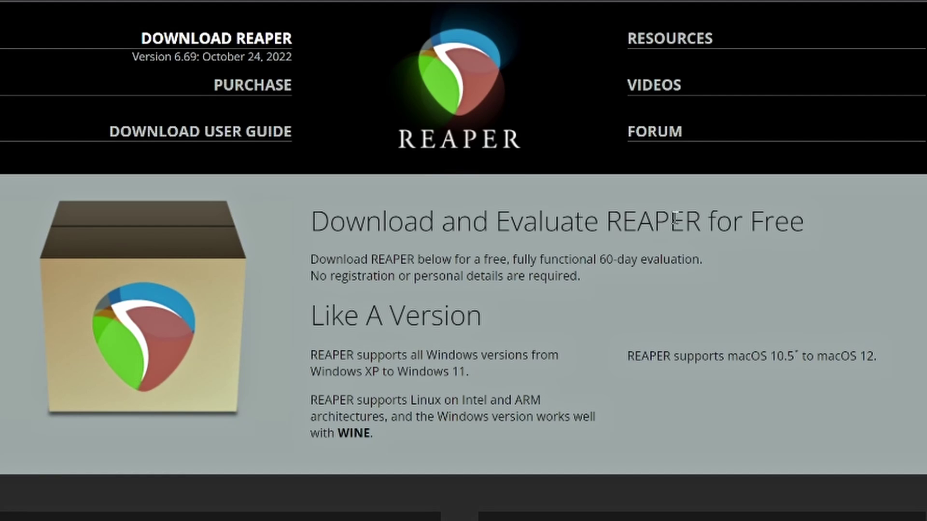
left_click(664, 48)
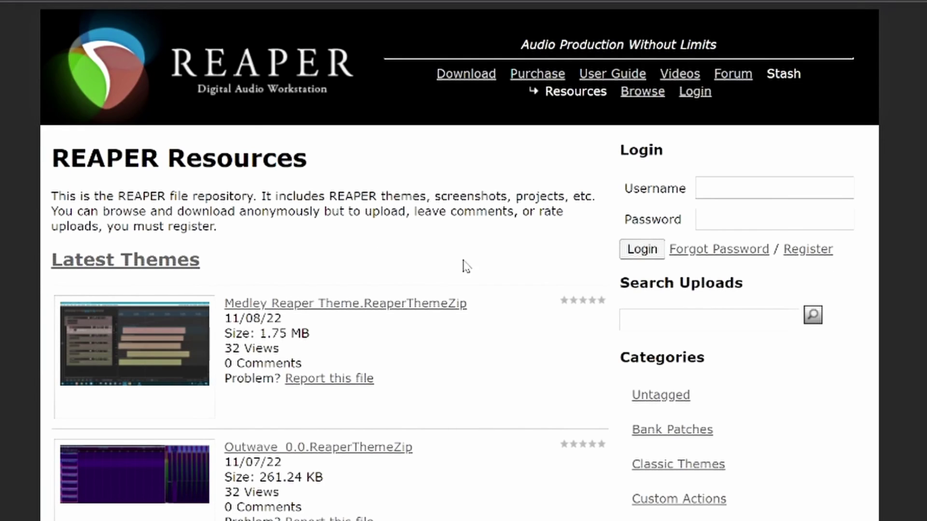
scroll(533, 236, "down", 4)
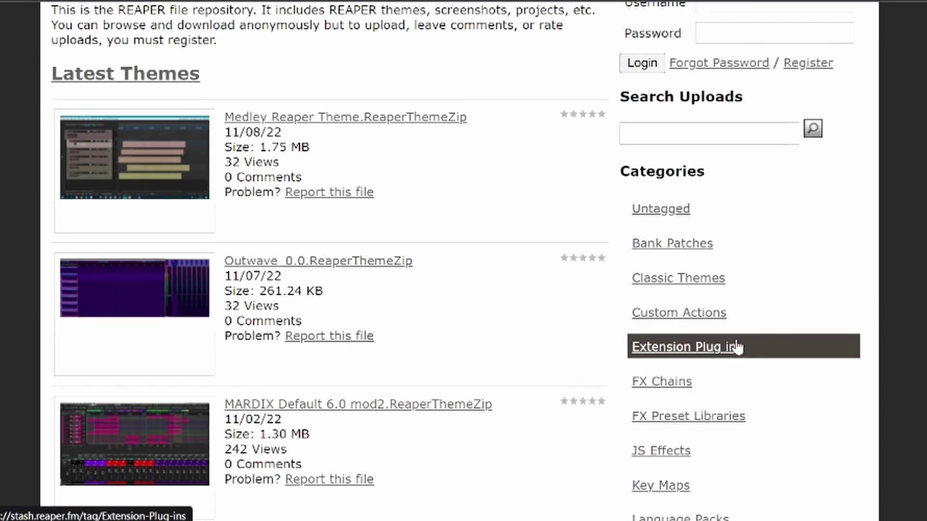
scroll(836, 286, "down", 9)
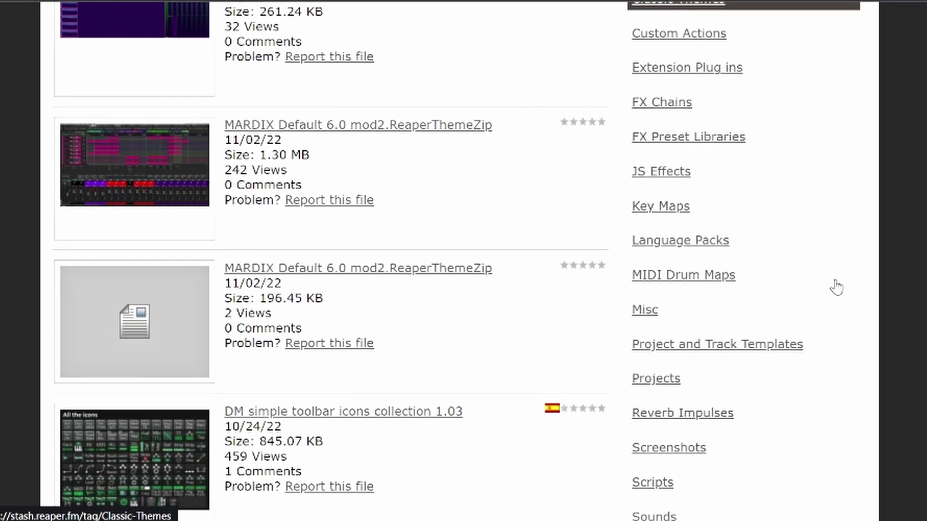
scroll(821, 306, "up", 10)
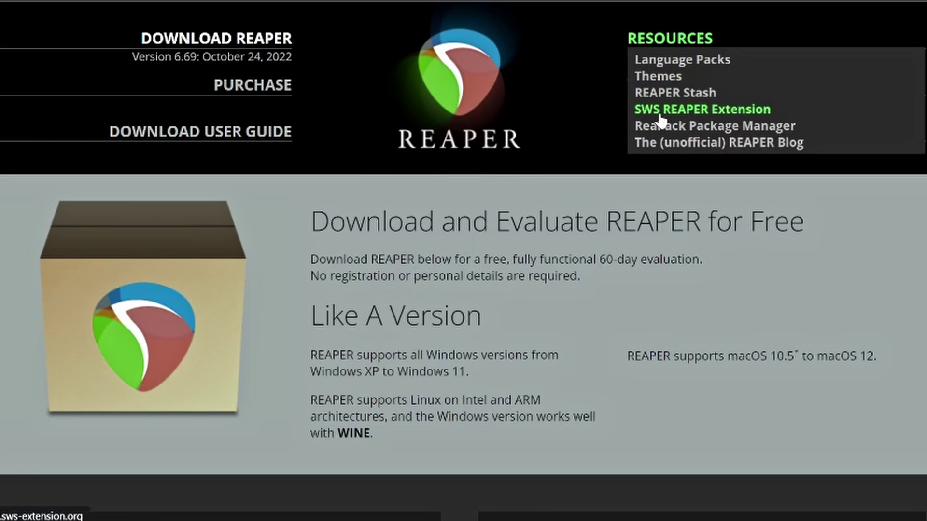
Step: Download the Windows x64 SWS installer (sws-2.12.1.3) from the SWS extension website
left_click(712, 114)
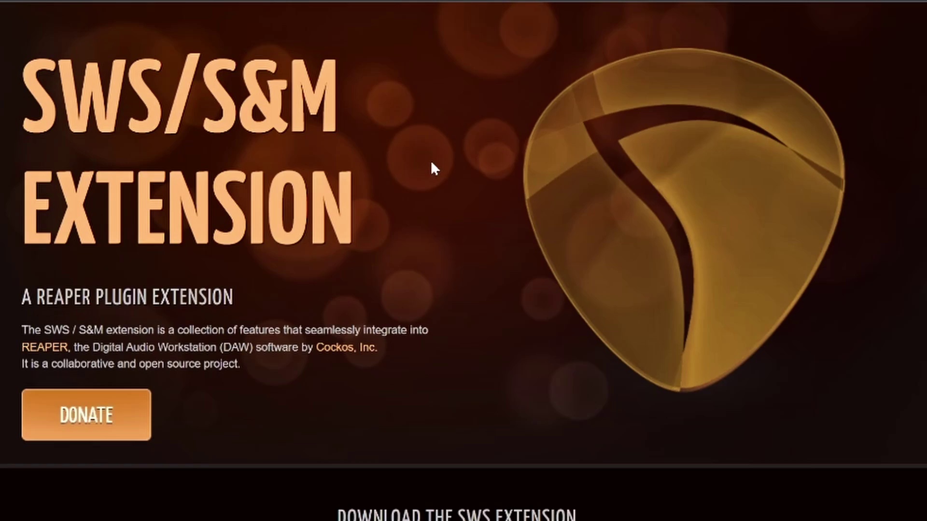
scroll(431, 167, "down", 6)
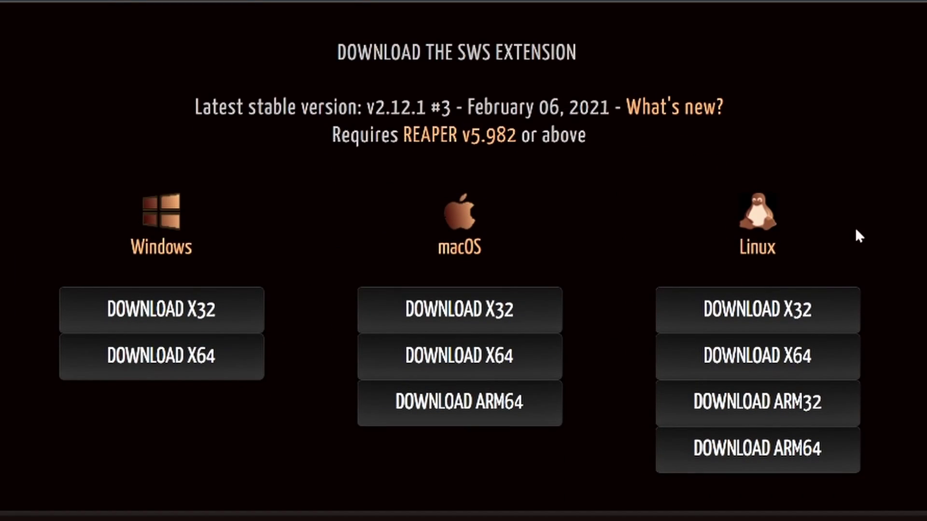
left_click(143, 360)
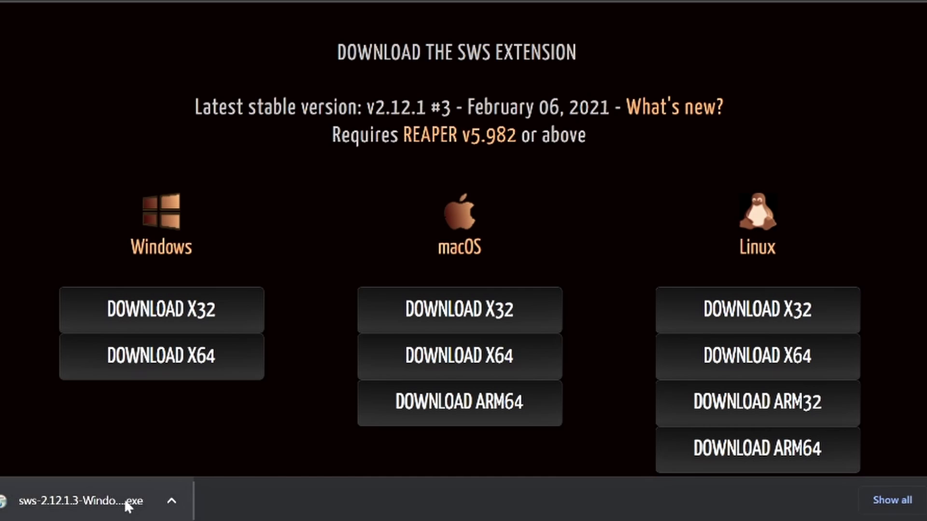
Step: Run the SWS v2.12.1.3 x64 installer, accept the licence and install into C:\Program Files\REAPER (x64)
left_click(85, 502)
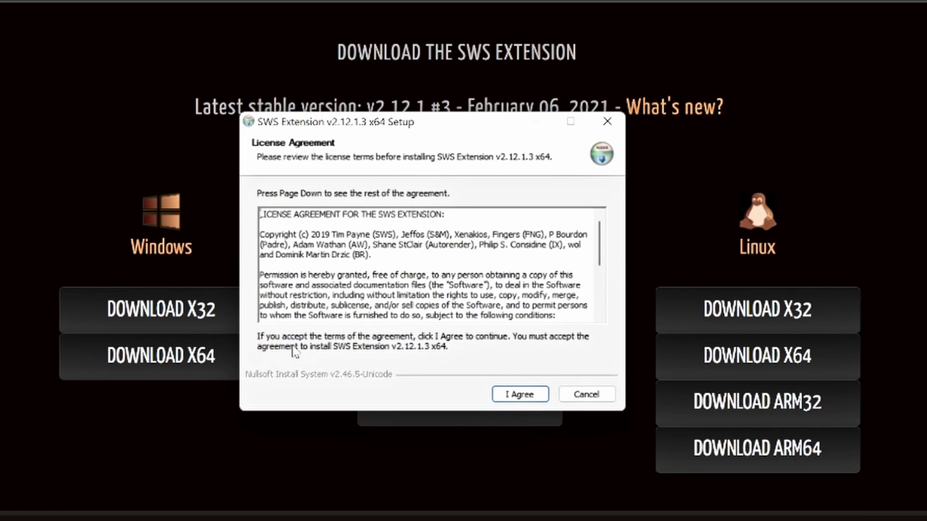
left_click(525, 401)
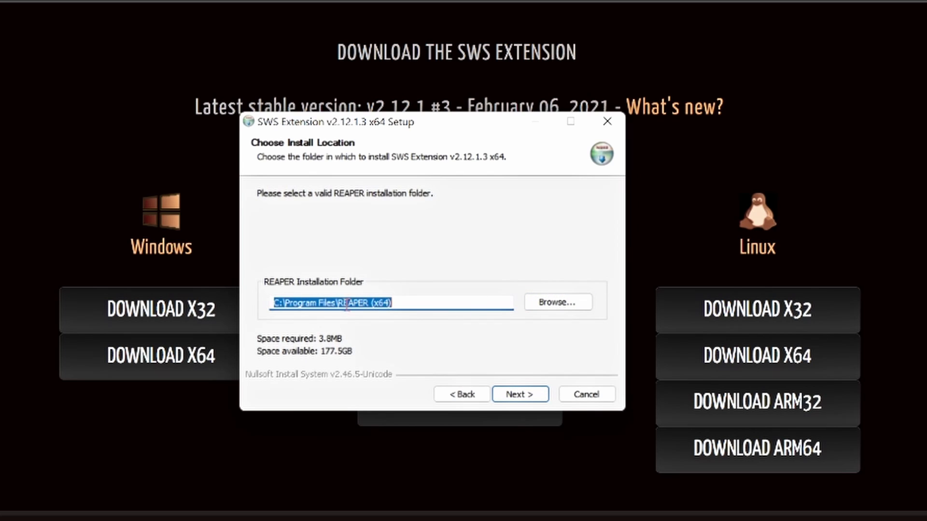
left_click(421, 308)
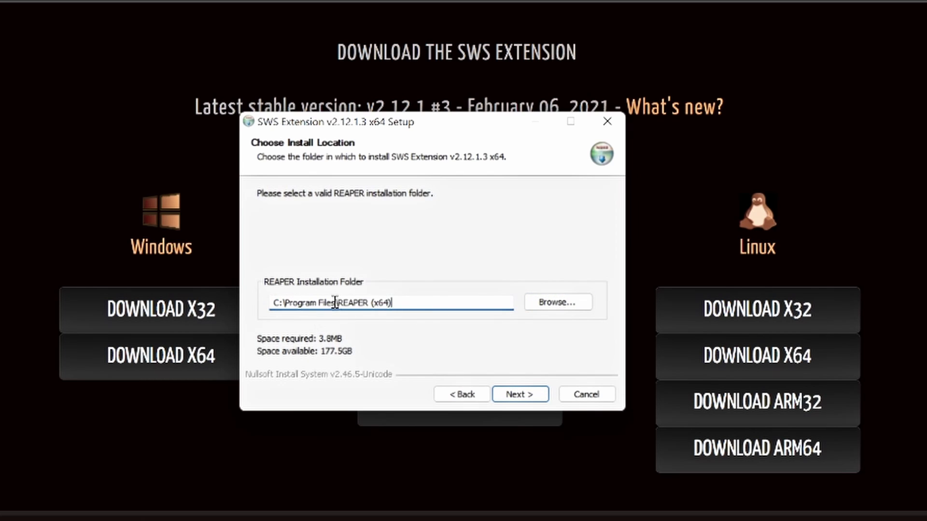
left_click(521, 395)
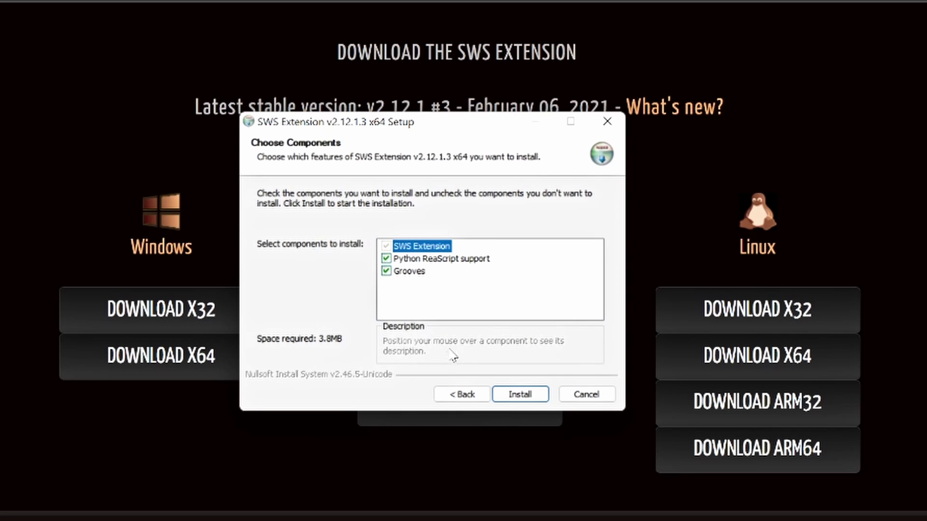
left_click(527, 397)
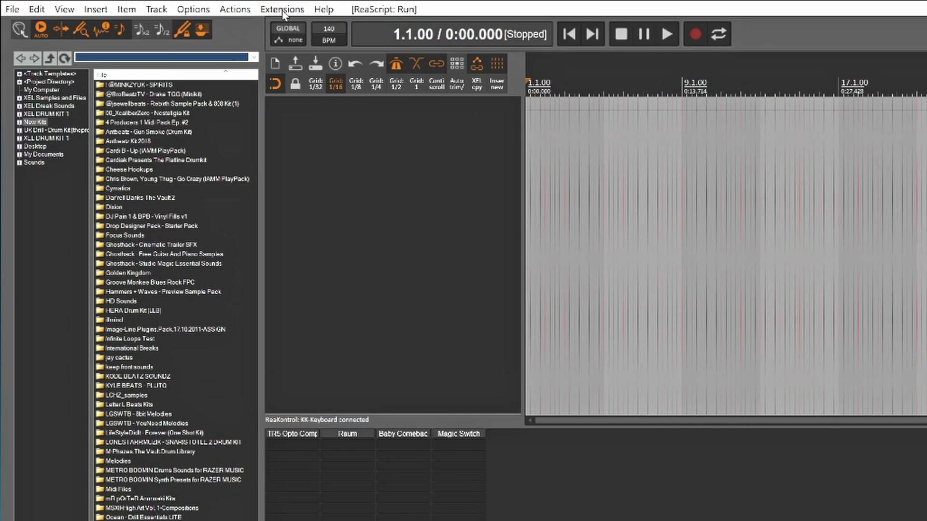
Step: Check REAPER's Extensions menu to confirm SWS is loaded
left_click(154, 9)
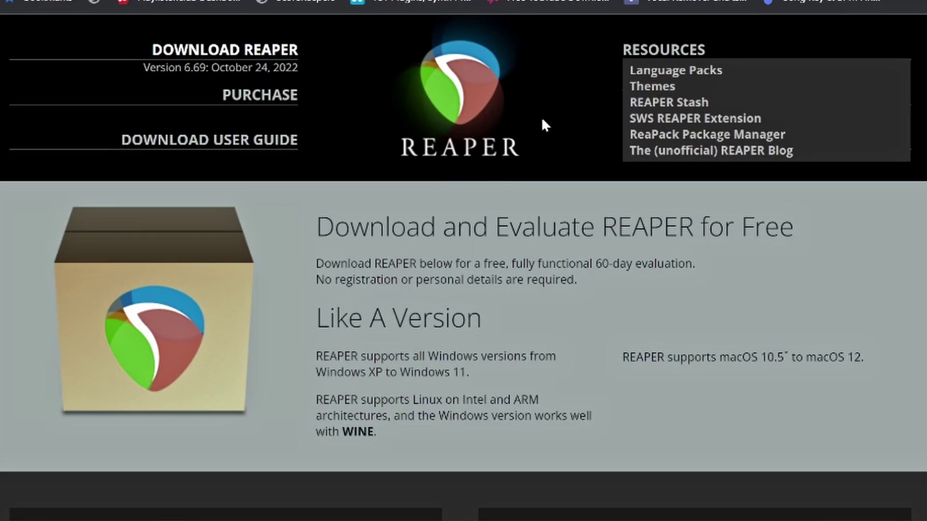
Step: Go to the ReaPack site on reapack.com and browse its home page to the v1.2.4.2 release
left_click(666, 136)
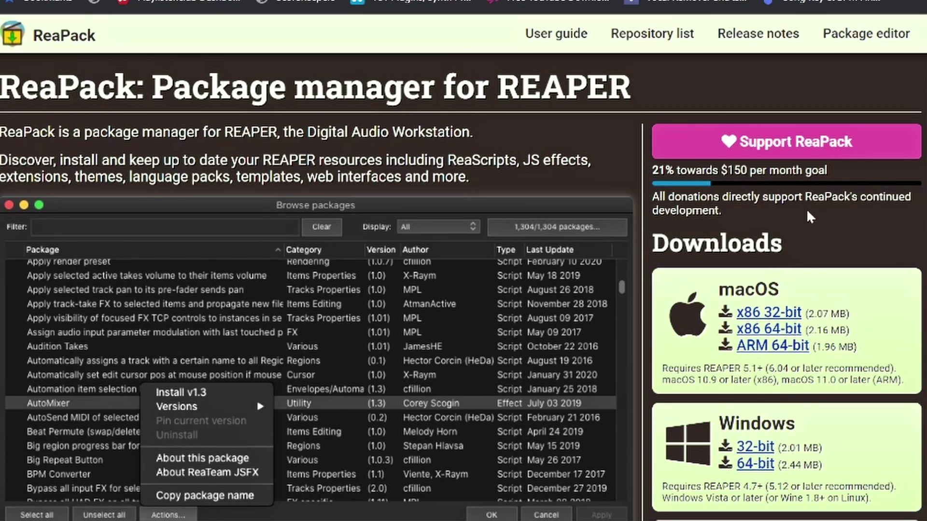
scroll(789, 288, "down", 4)
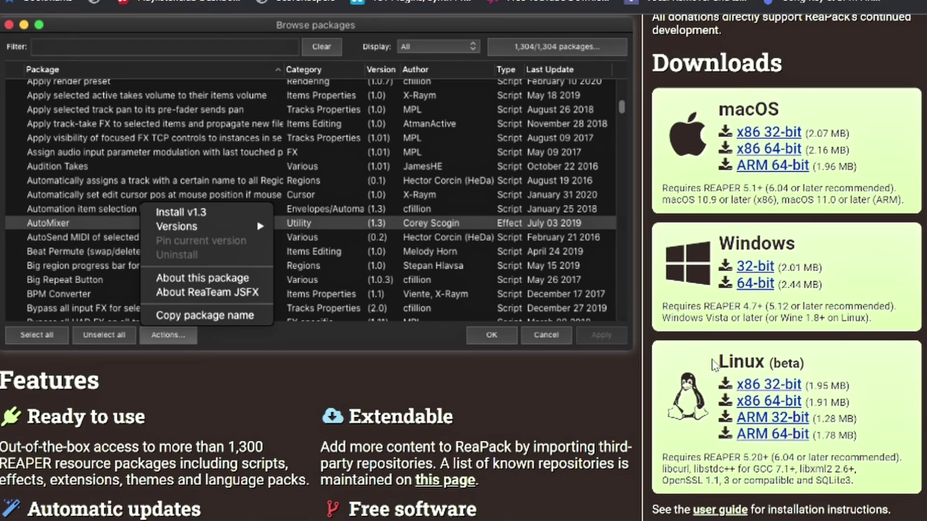
scroll(625, 384, "down", 10)
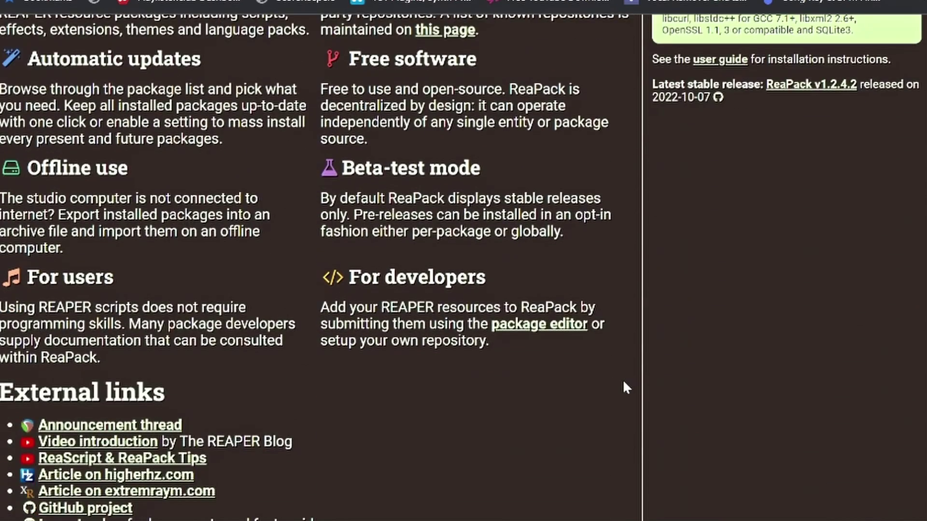
scroll(548, 392, "down", 1)
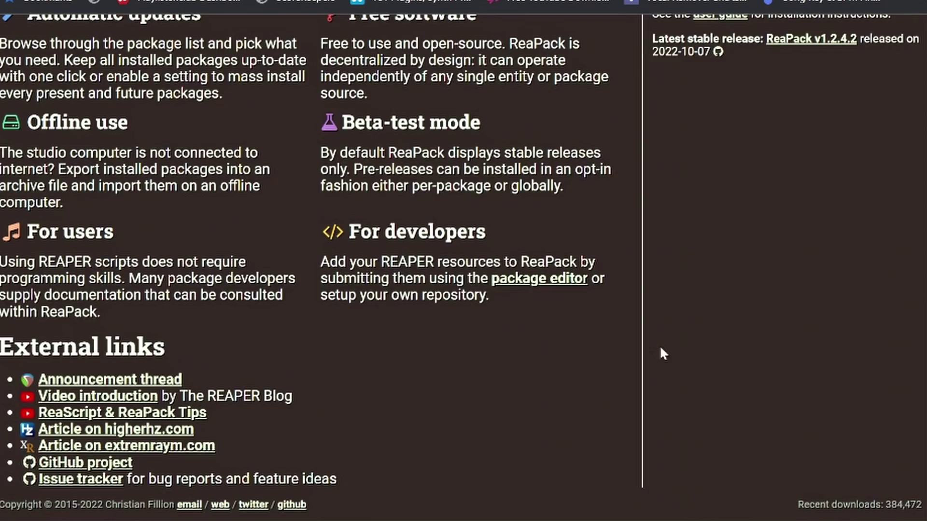
scroll(660, 346, "up", 11)
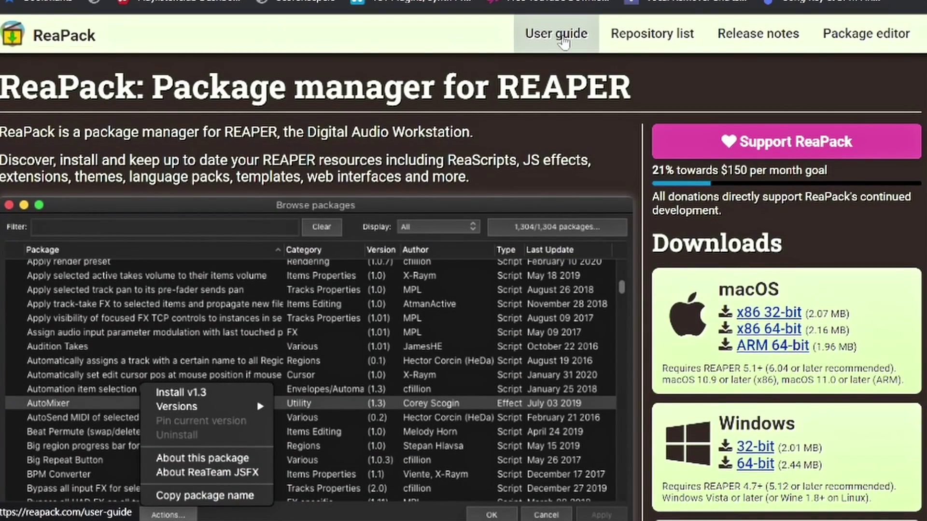
Step: Read through the Installation section of ReaPack's user guide
left_click(557, 35)
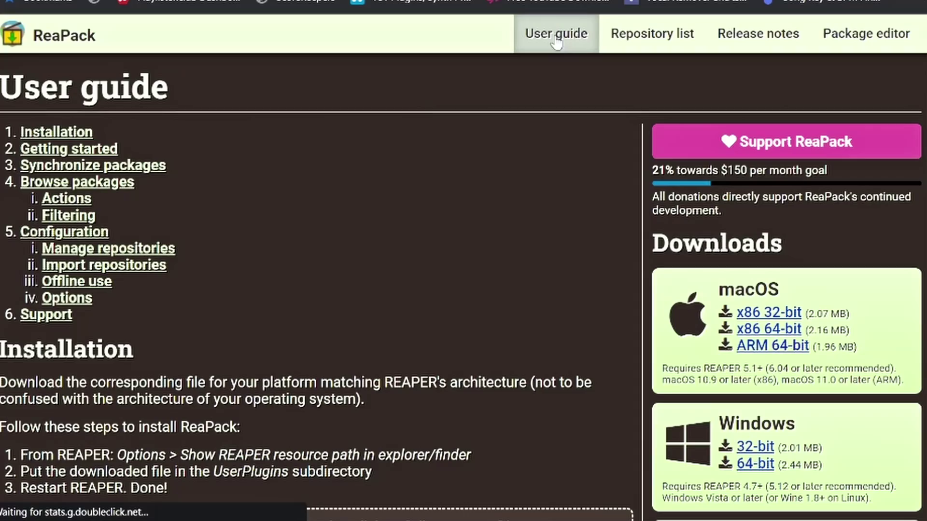
scroll(431, 186, "down", 13)
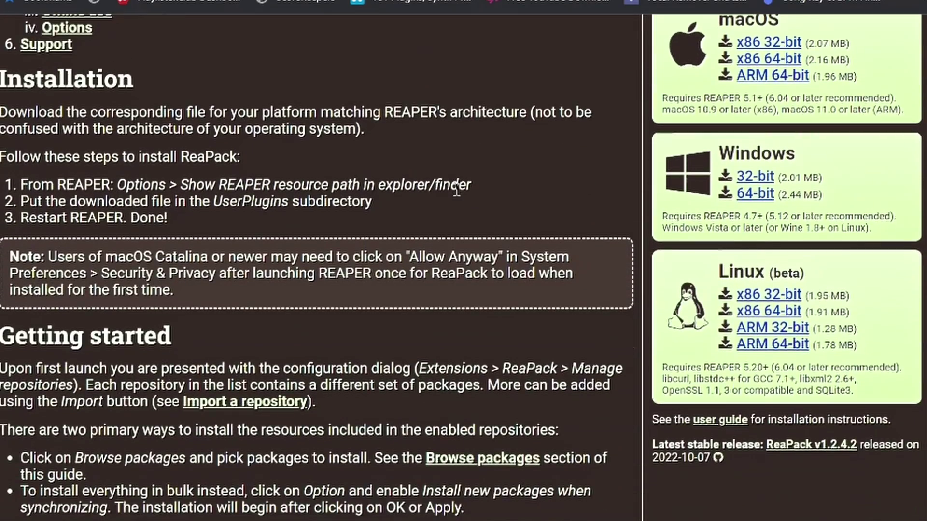
scroll(545, 195, "down", 20)
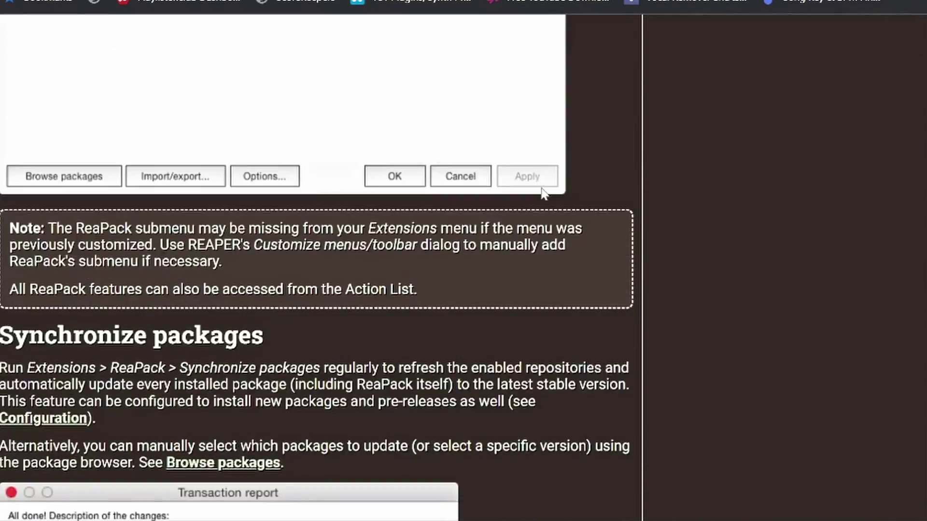
scroll(540, 188, "up", 2)
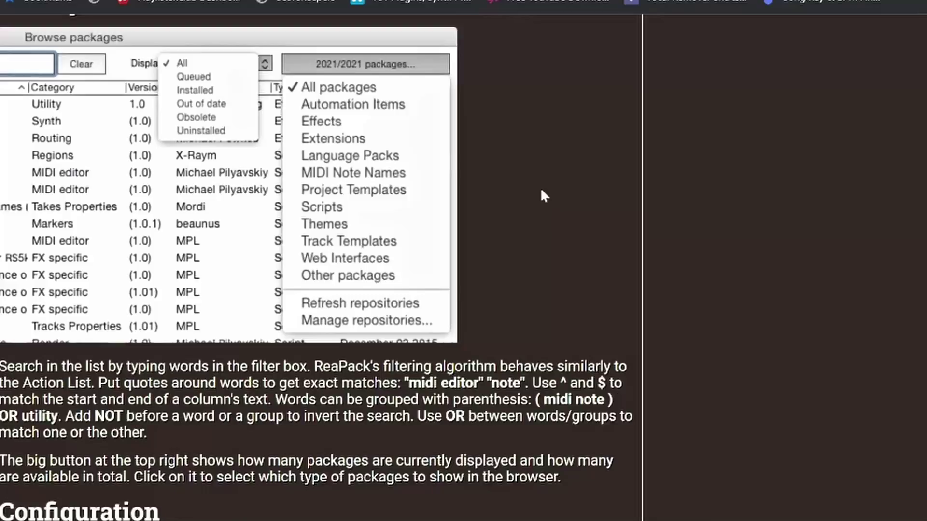
scroll(541, 192, "up", 20)
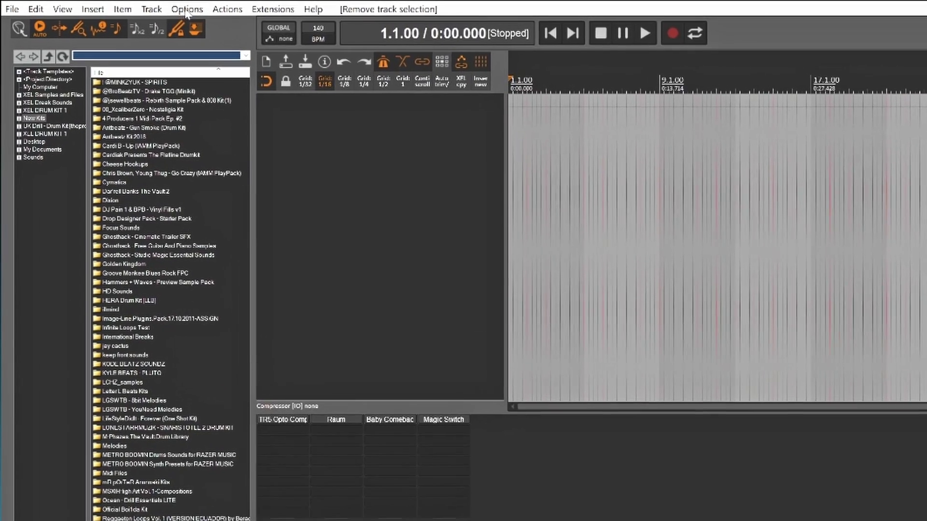
Step: Use Options > Show REAPER resource path in explorer/finder to open the resource folder
left_click(106, 9)
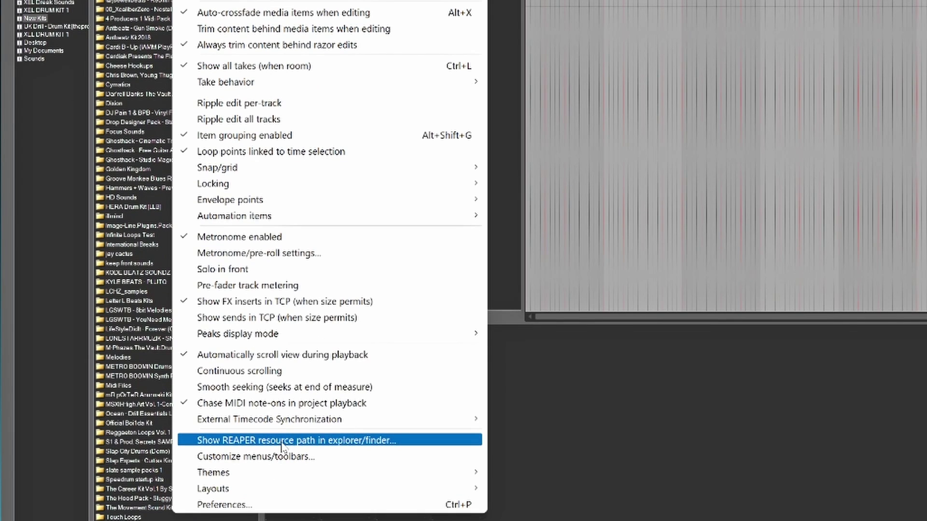
left_click(308, 441)
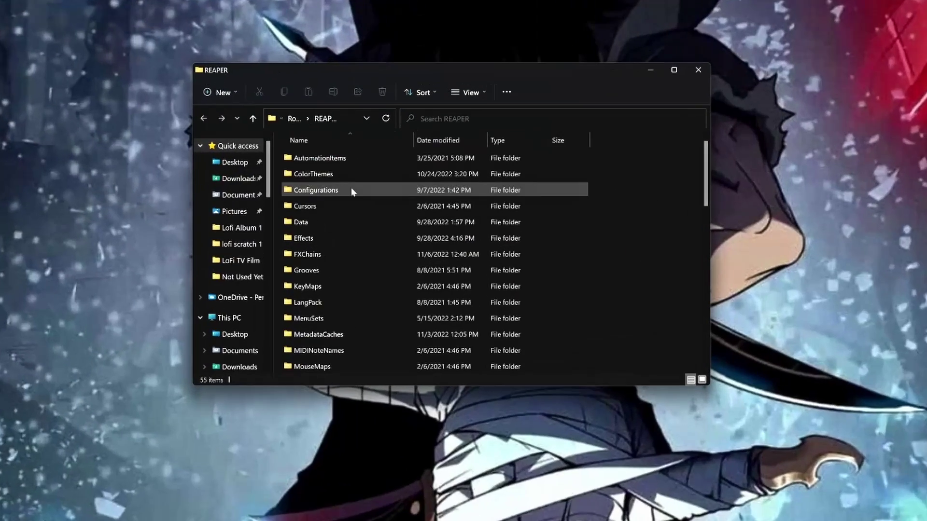
Step: Open the UserPlugins folder and check that reaper_reapack-x64.dll is listed there
scroll(376, 186, "down", 2)
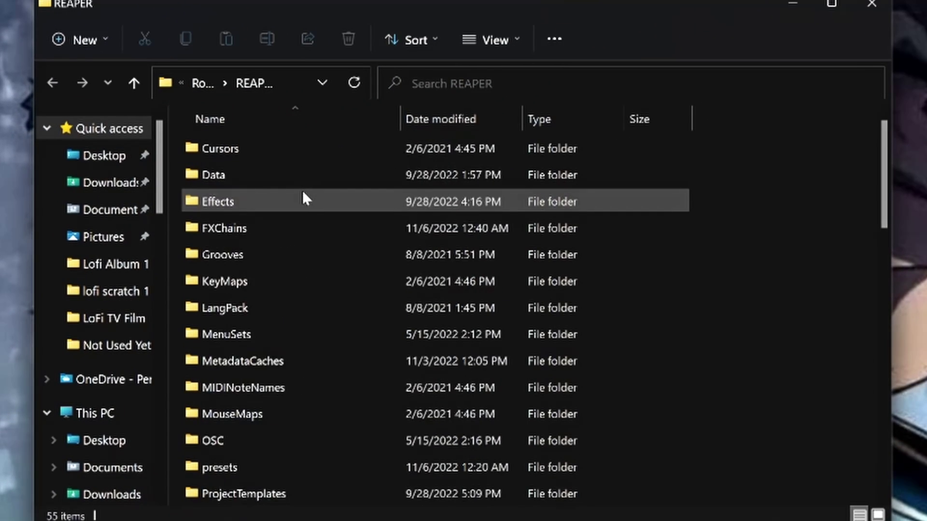
scroll(303, 197, "down", 2)
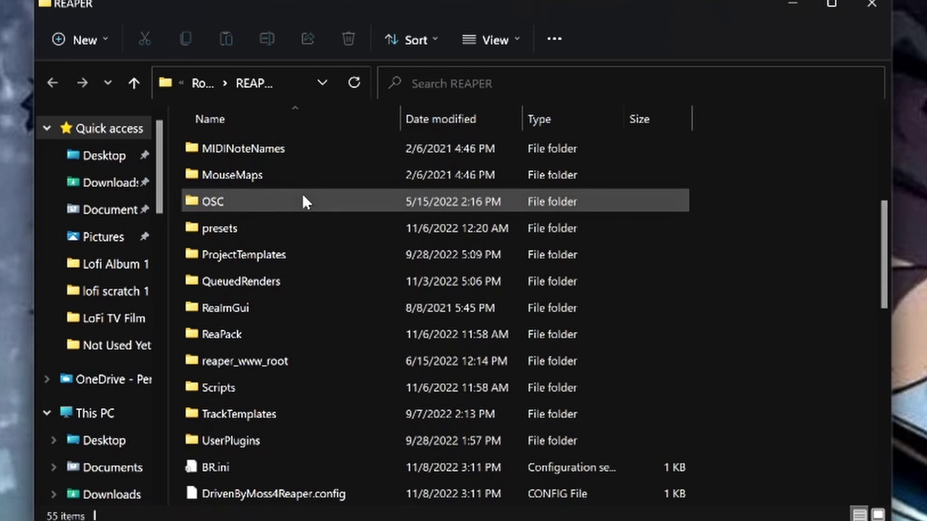
double_click(235, 440)
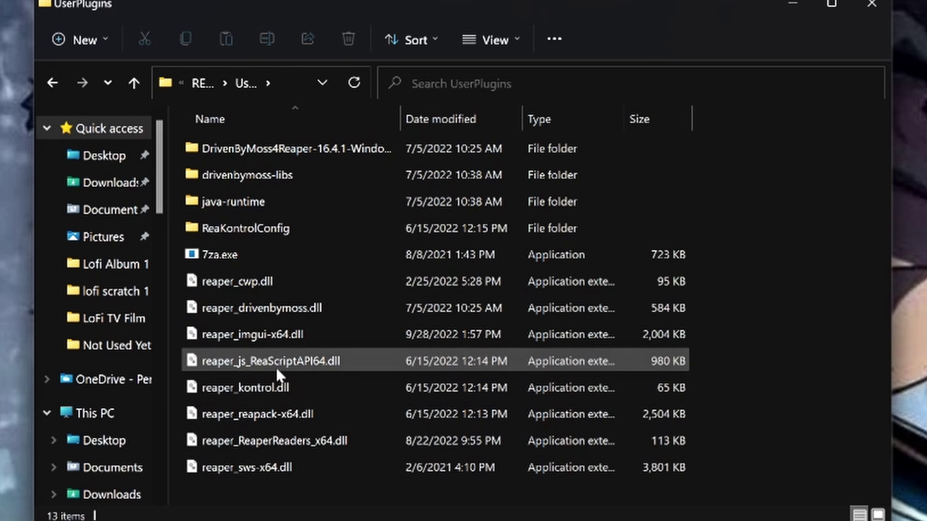
mouse_move(267, 416)
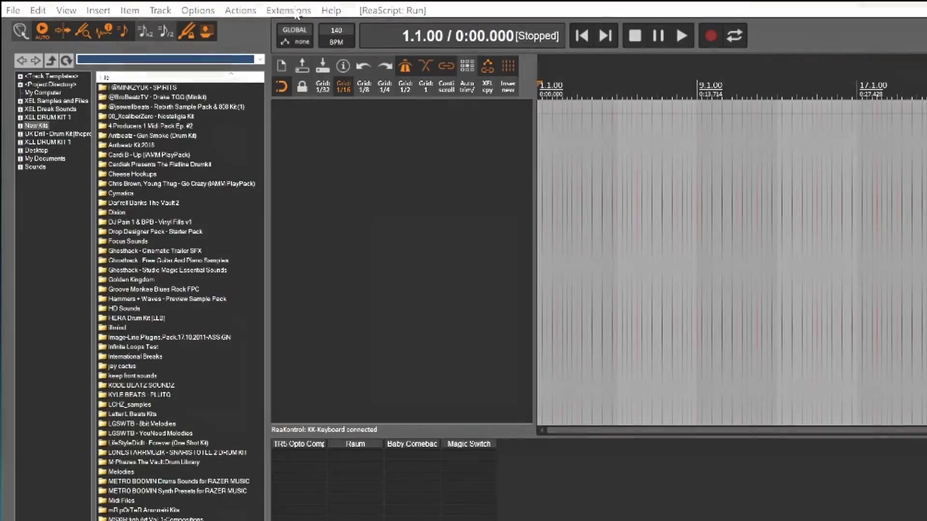
Step: Open Extensions > ReaPack > Import repositories... to get the URL import box
left_click(292, 10)
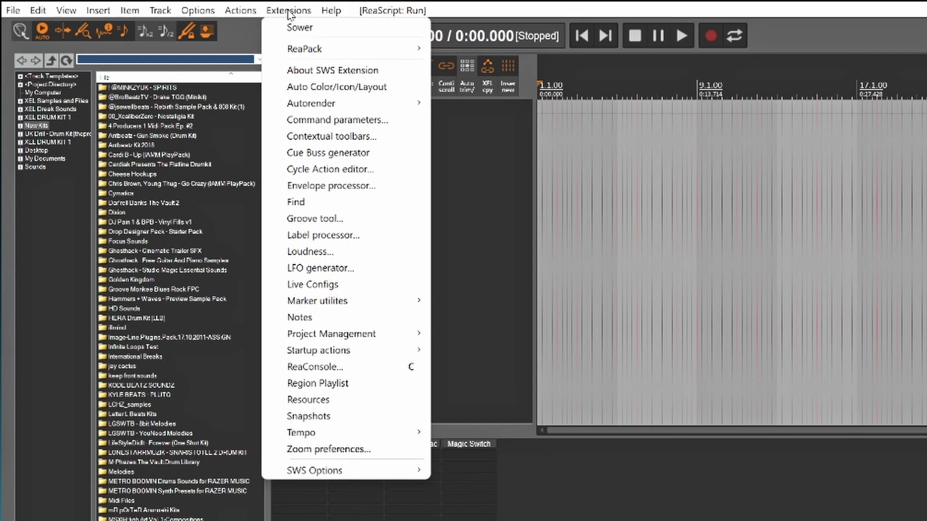
mouse_move(322, 50)
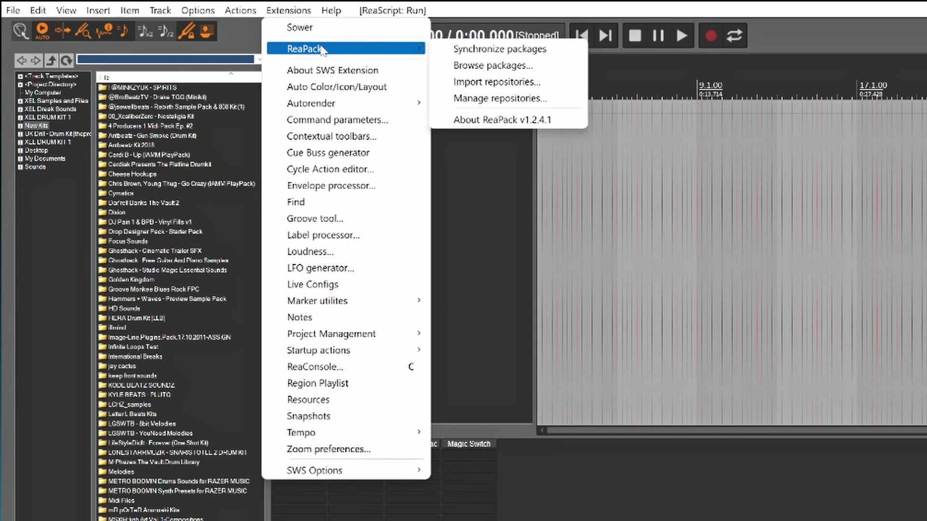
left_click(501, 83)
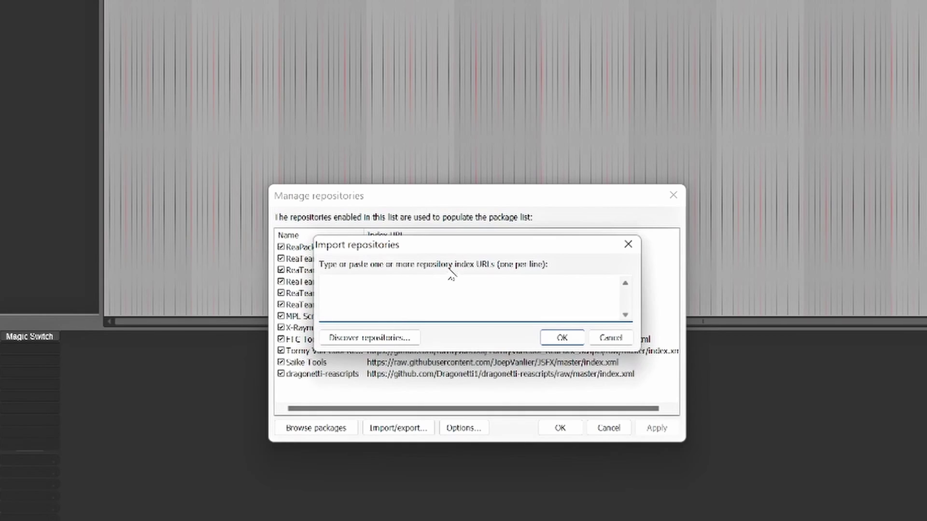
Step: Copy the SonicAnomaly JSFX index URL from ReaPack's Repository list and return to REAPER
key("alt+Tab")
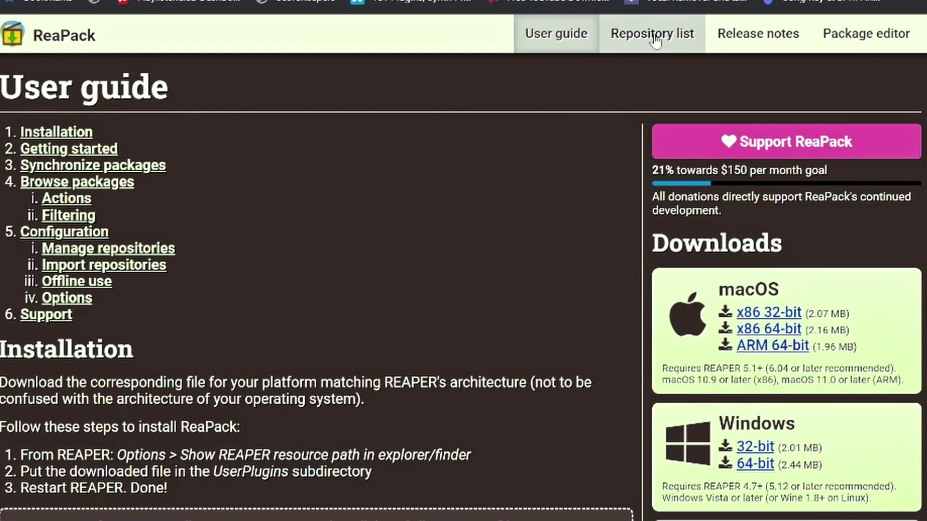
left_click(655, 40)
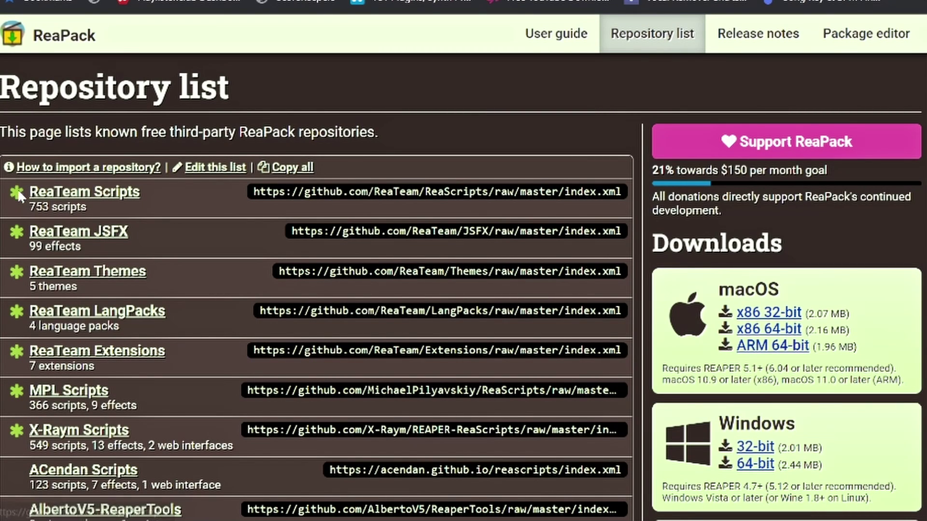
right_click(343, 192)
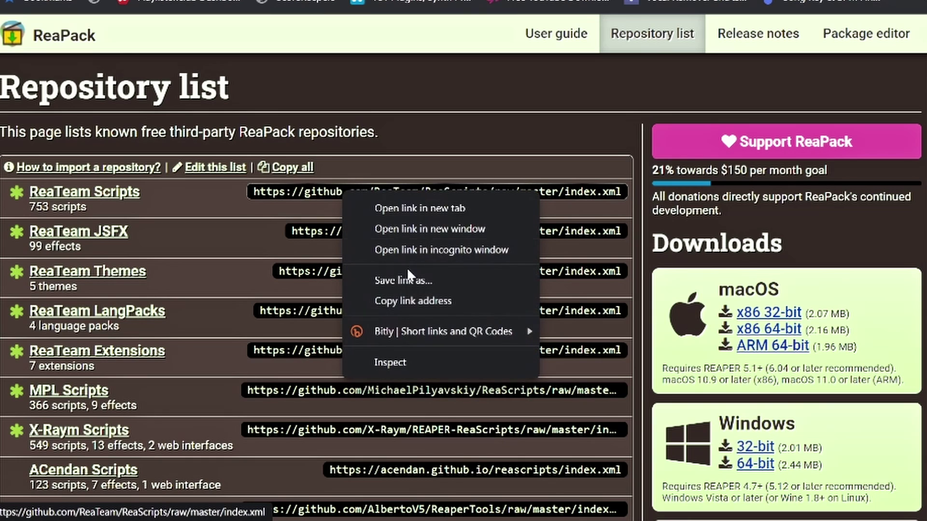
left_click(199, 253)
scroll(202, 259, "down", 20)
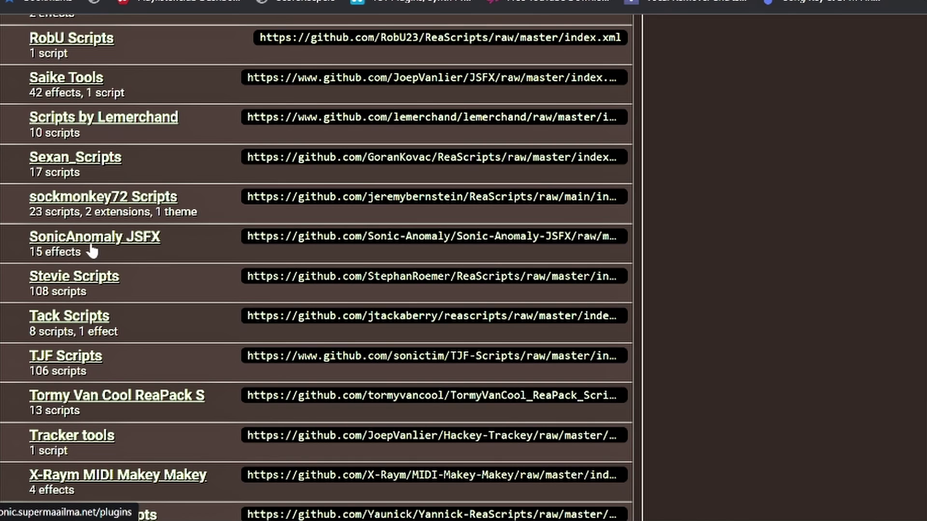
right_click(317, 237)
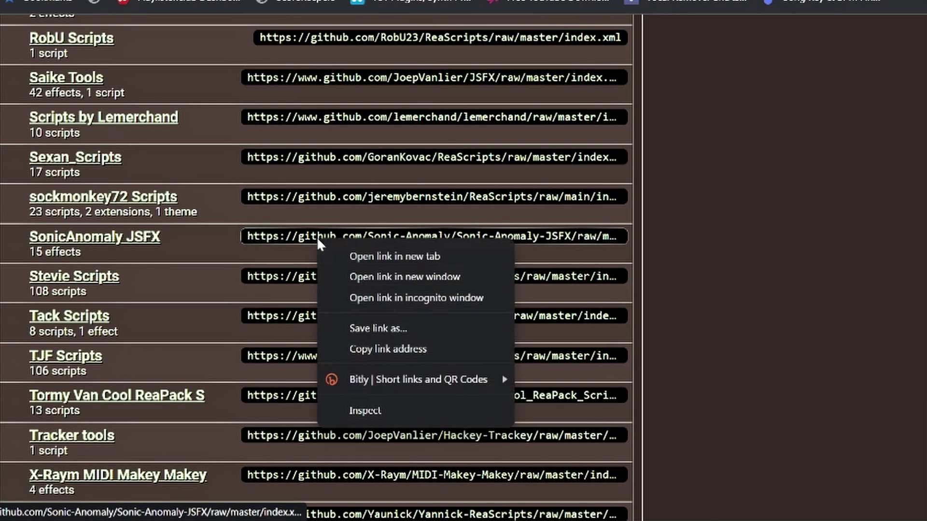
left_click(359, 349)
key("alt+Tab")
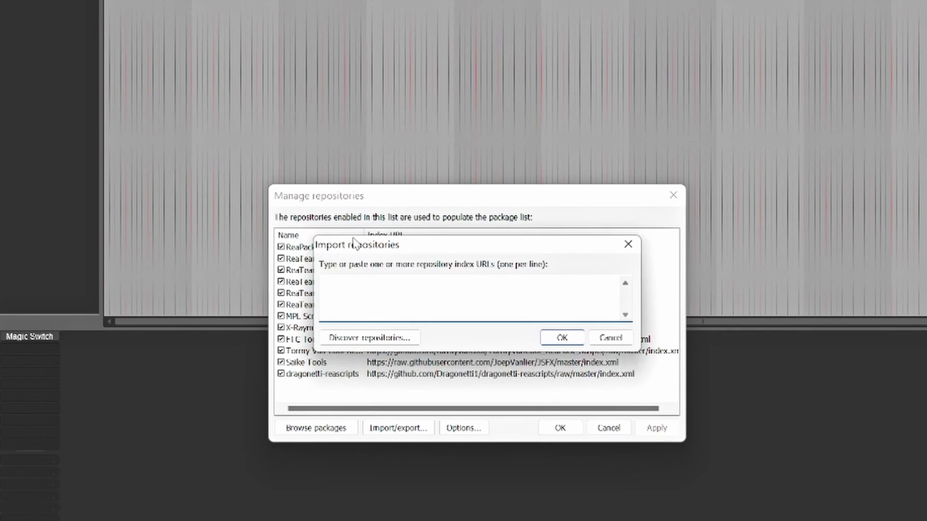
Step: Paste the SonicAnomaly JSFX index URL into ReaPack's import box and confirm the import
right_click(350, 303)
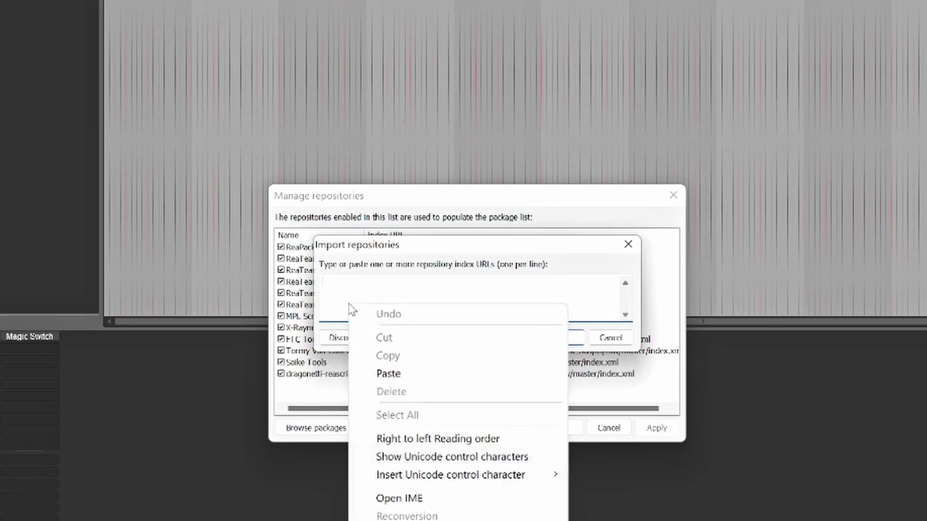
left_click(388, 375)
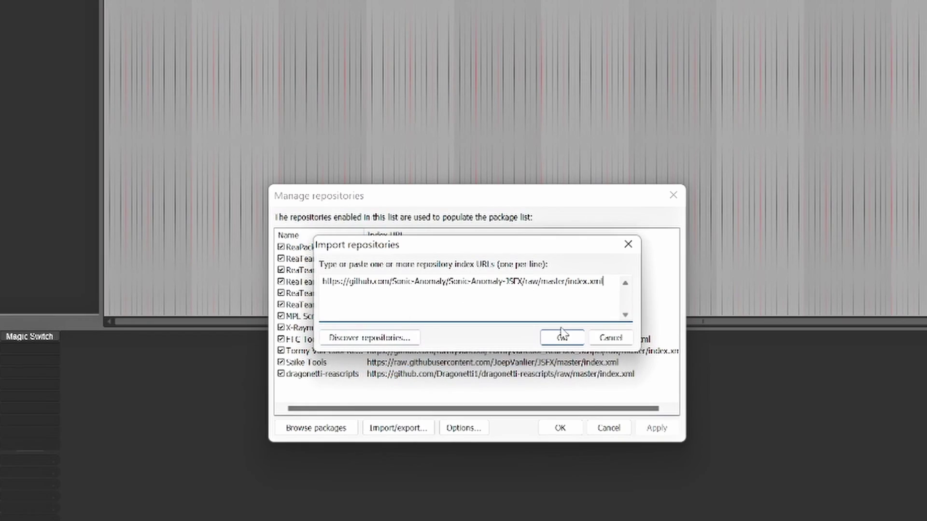
left_click(562, 338)
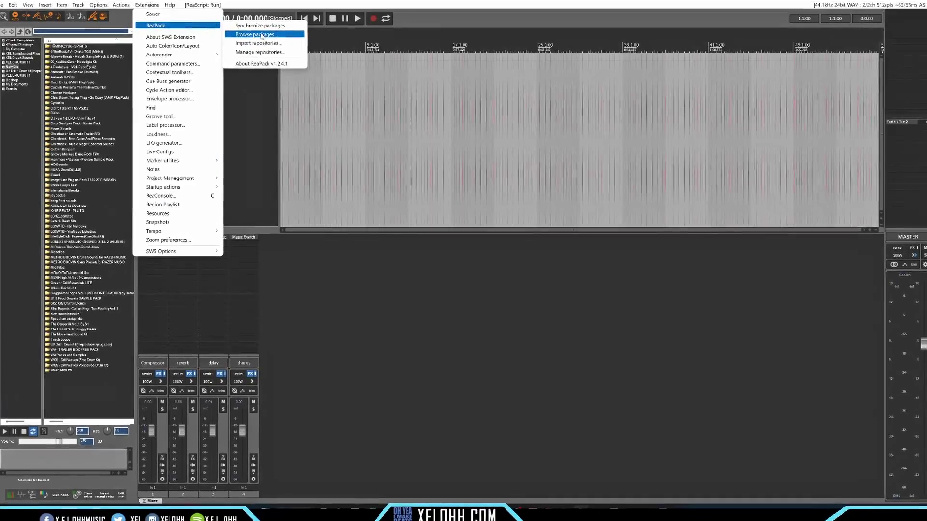
Step: Open ReaPack's repository list and the SonicAnomaly JSFX repository's details window
left_click(260, 50)
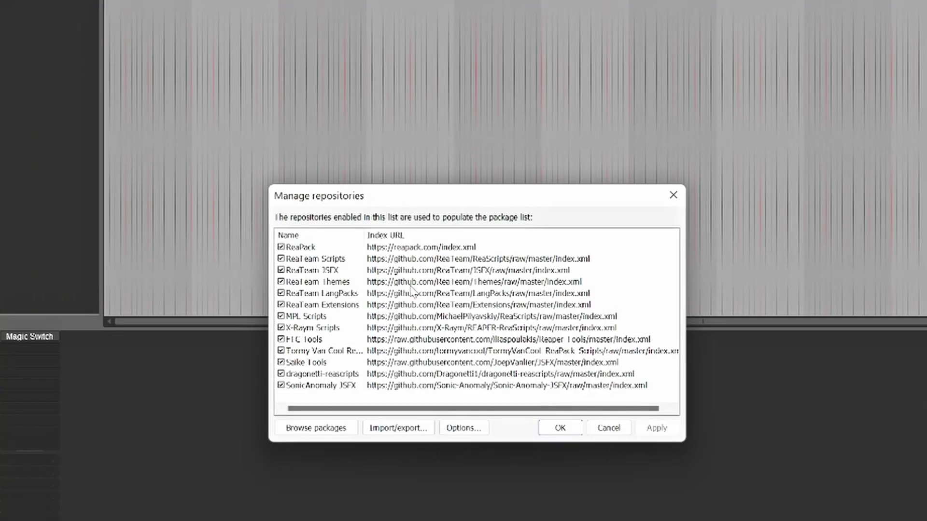
left_click(405, 386)
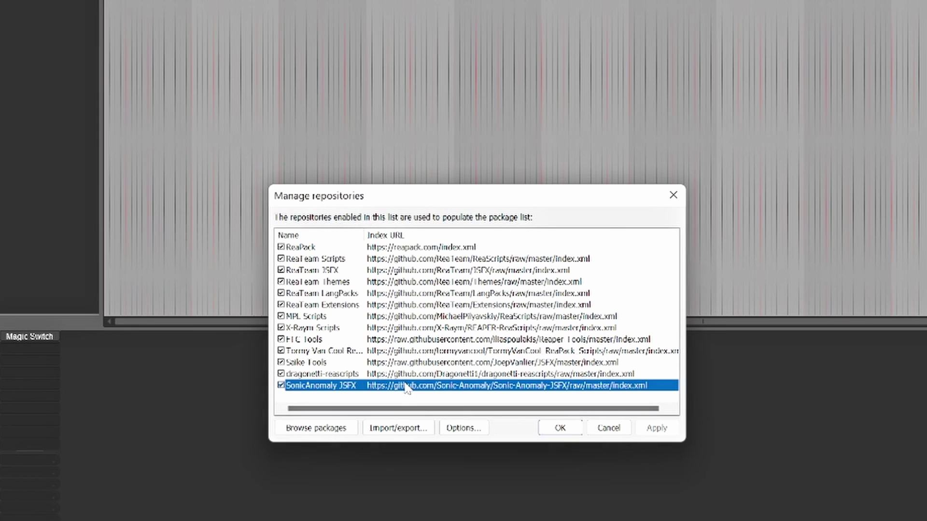
double_click(453, 386)
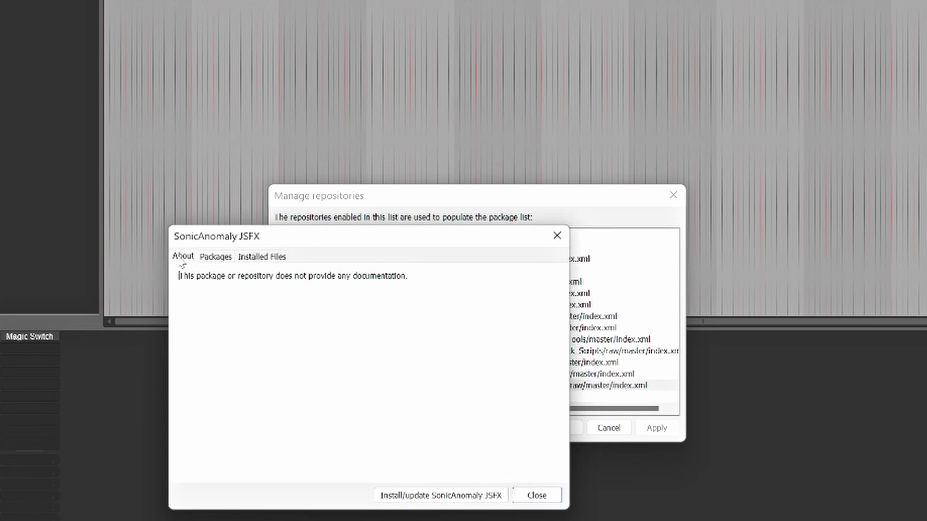
Step: Review the repository's Packages and Installed Files tabs, then bring up its install options
left_click(213, 258)
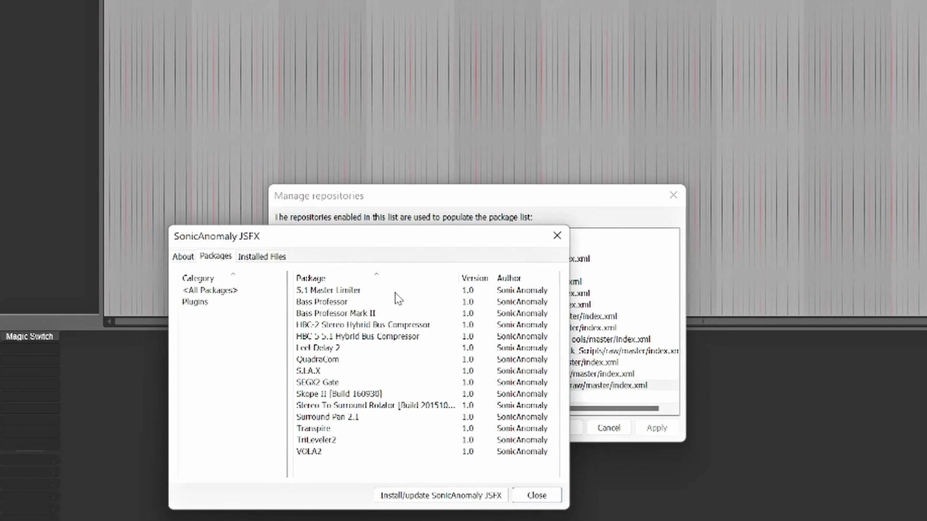
left_click(259, 261)
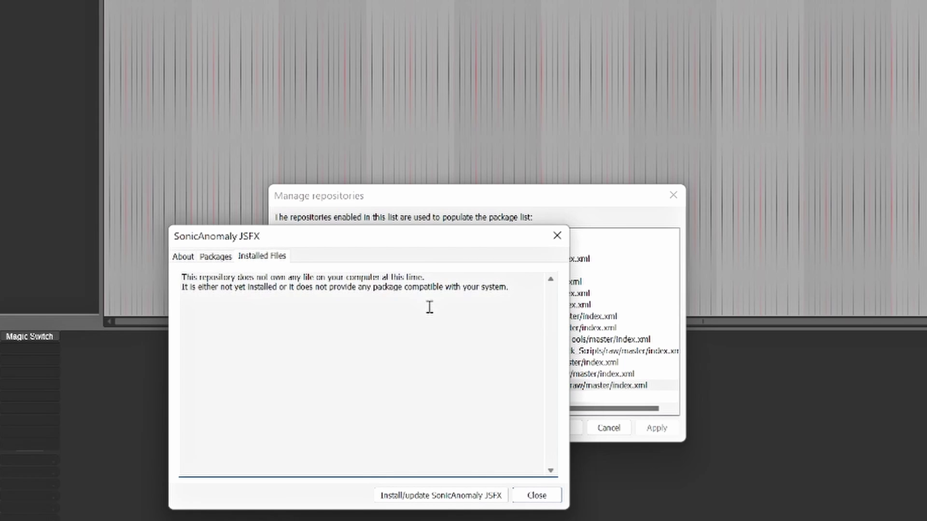
left_click(215, 257)
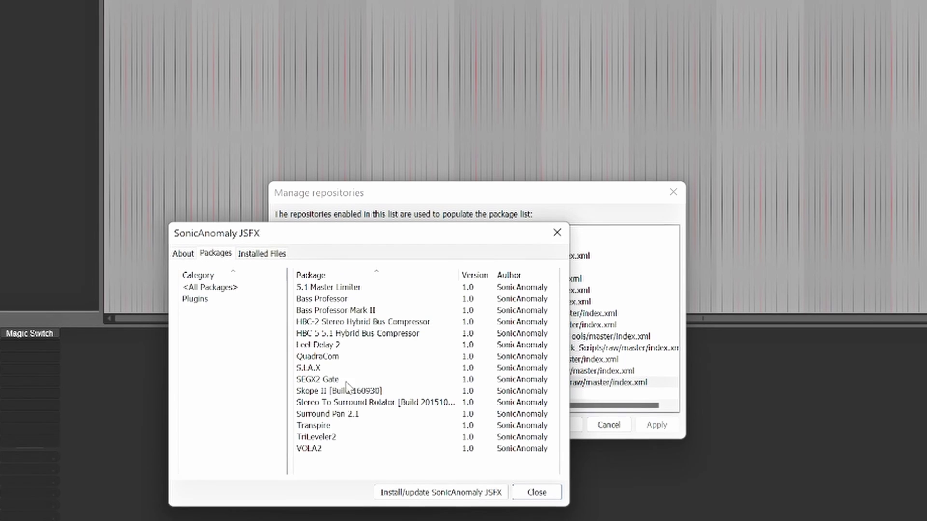
left_click(437, 492)
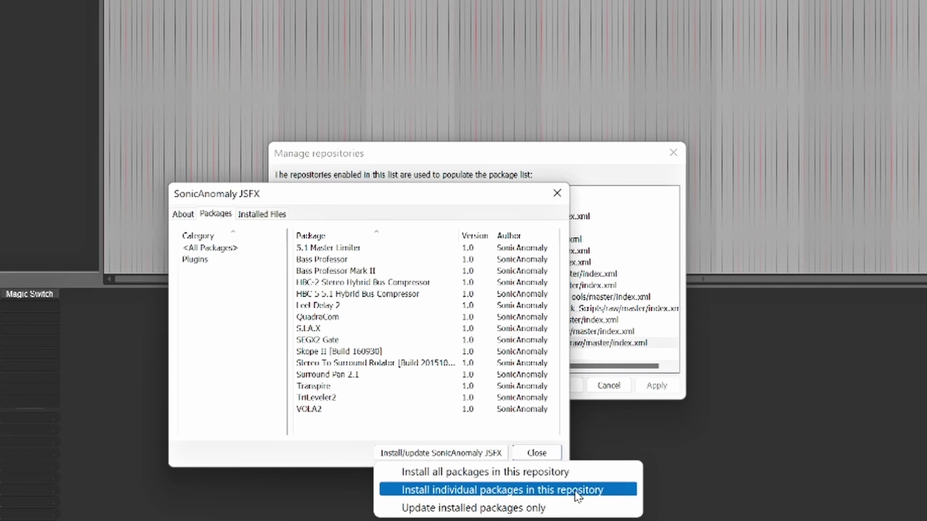
Step: Install all 15 SonicAnomaly JSFX packages and dismiss the error-free transaction report
left_click(504, 474)
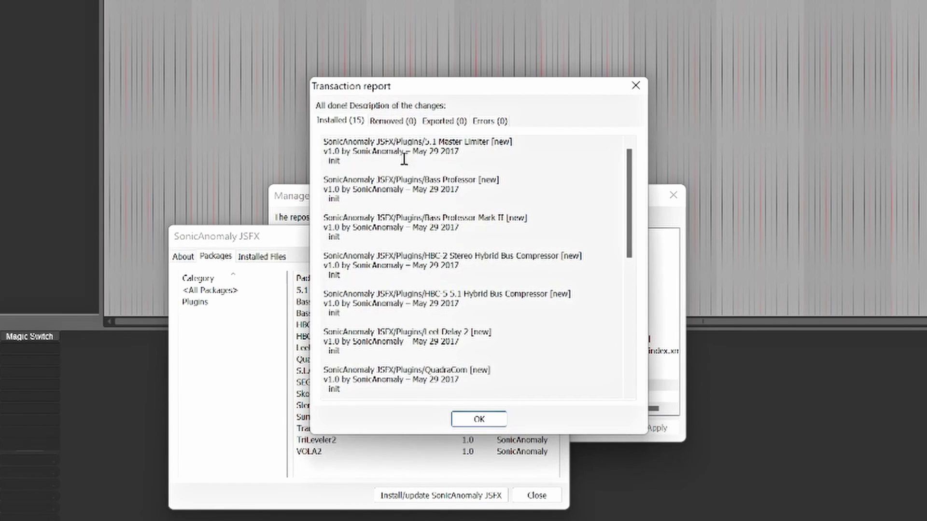
scroll(478, 225, "down", 8)
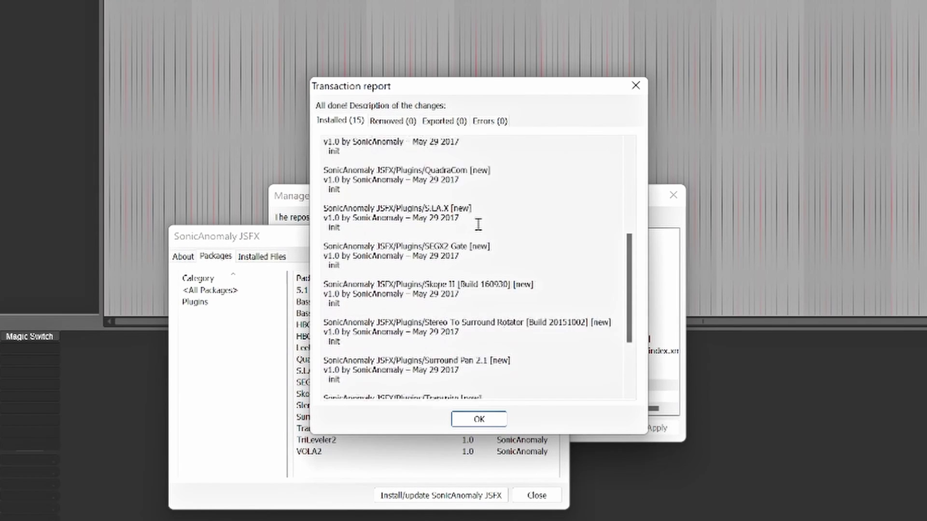
left_click(480, 419)
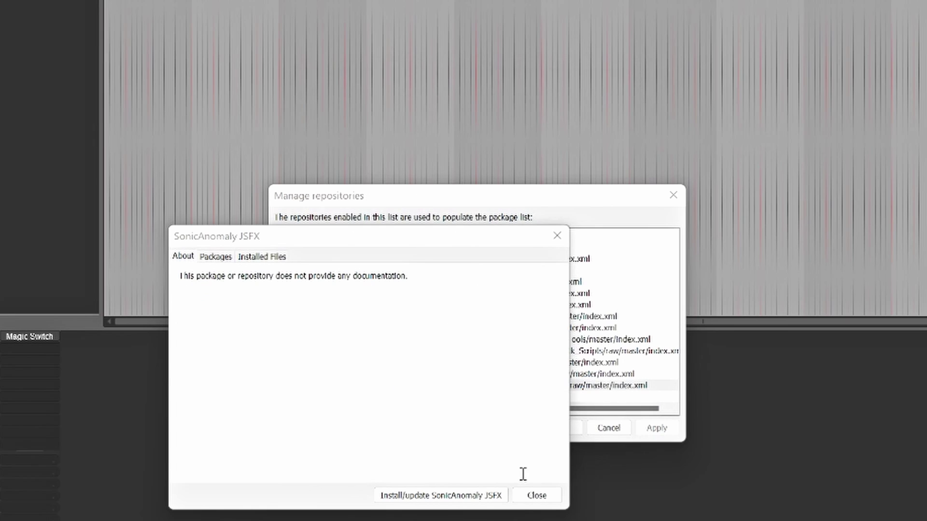
Step: Close the SonicAnomaly JSFX and Manage repositories windows, then bring up the track area's context menu
left_click(536, 495)
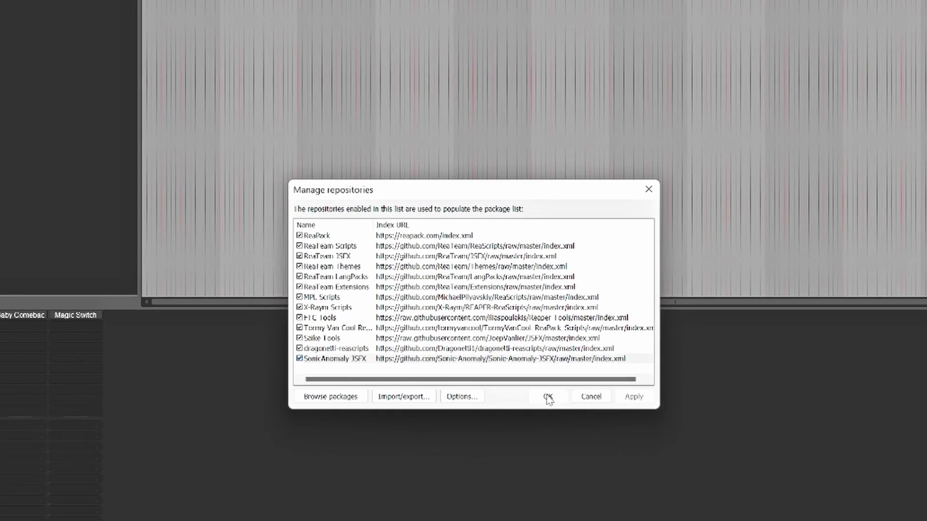
left_click(560, 428)
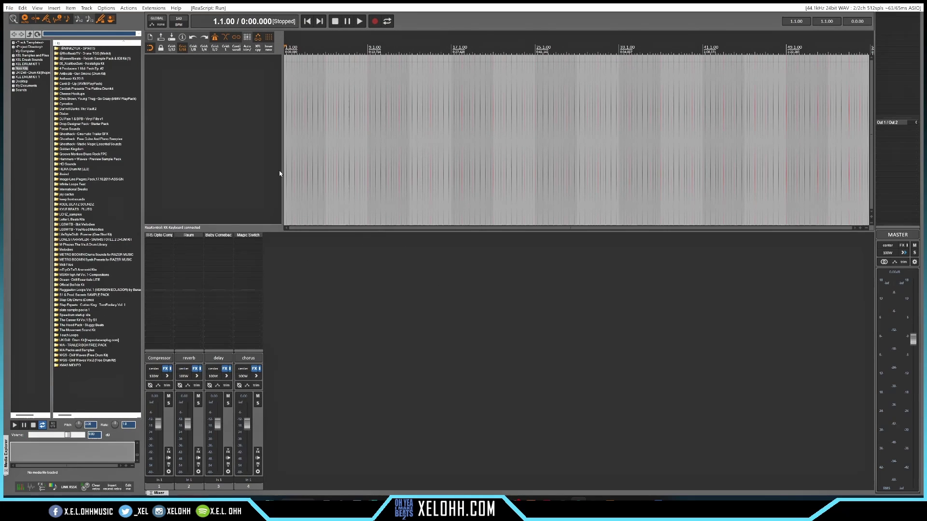
right_click(246, 104)
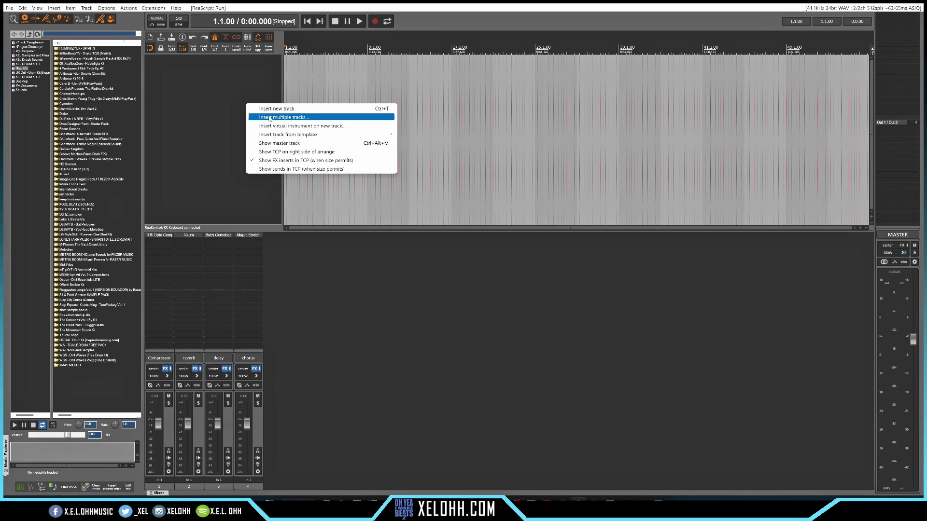